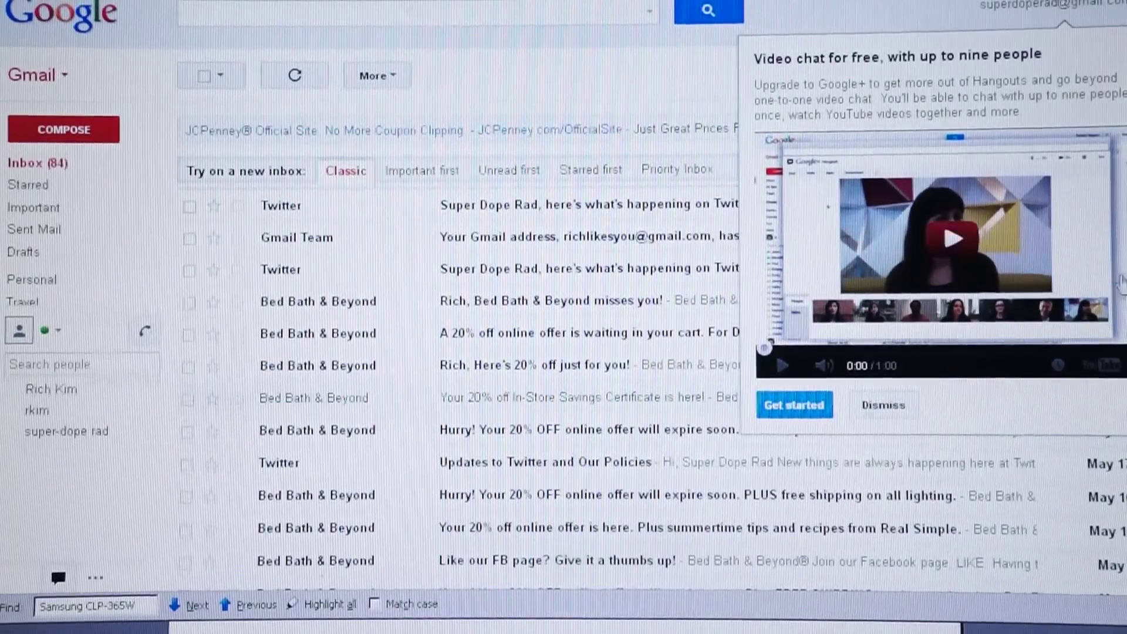
- Dismiss the 'Video chat for free' Hangouts promotion over the inbox
left_click(883, 405)
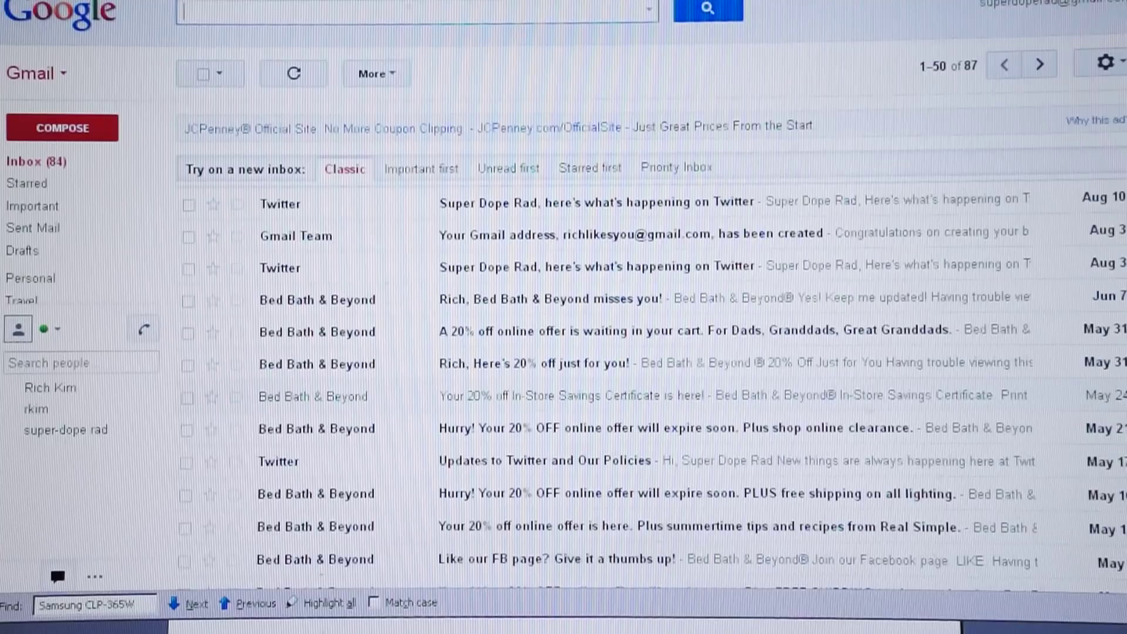
type("bed bath")
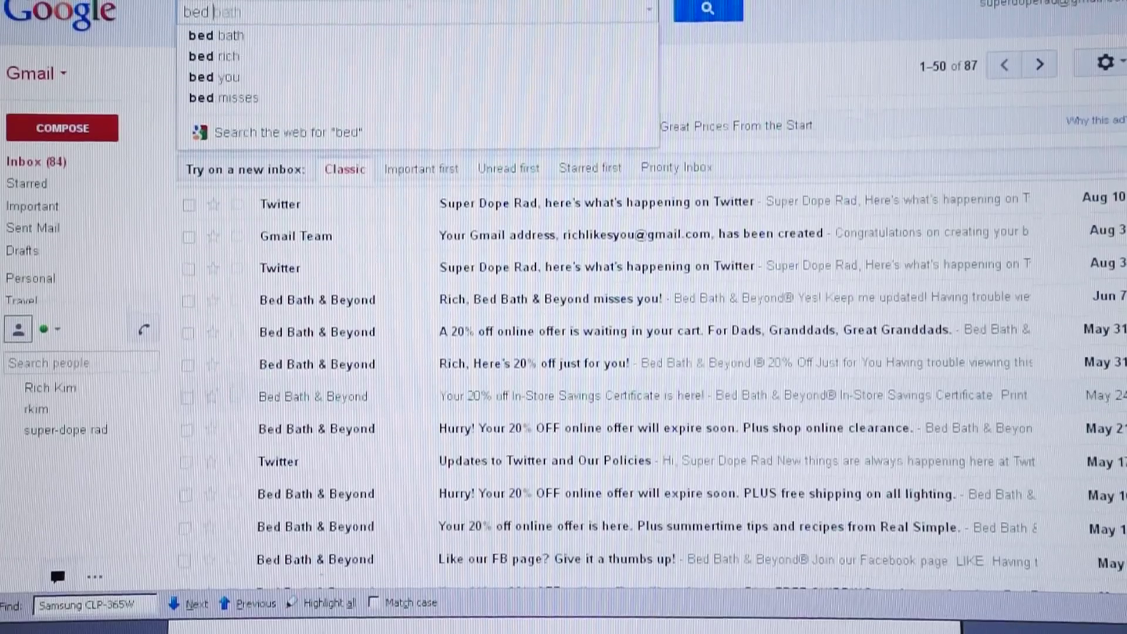
- Run a Gmail search for 'bed bath', listing about 75 Bed Bath & Beyond conversations
key("Return")
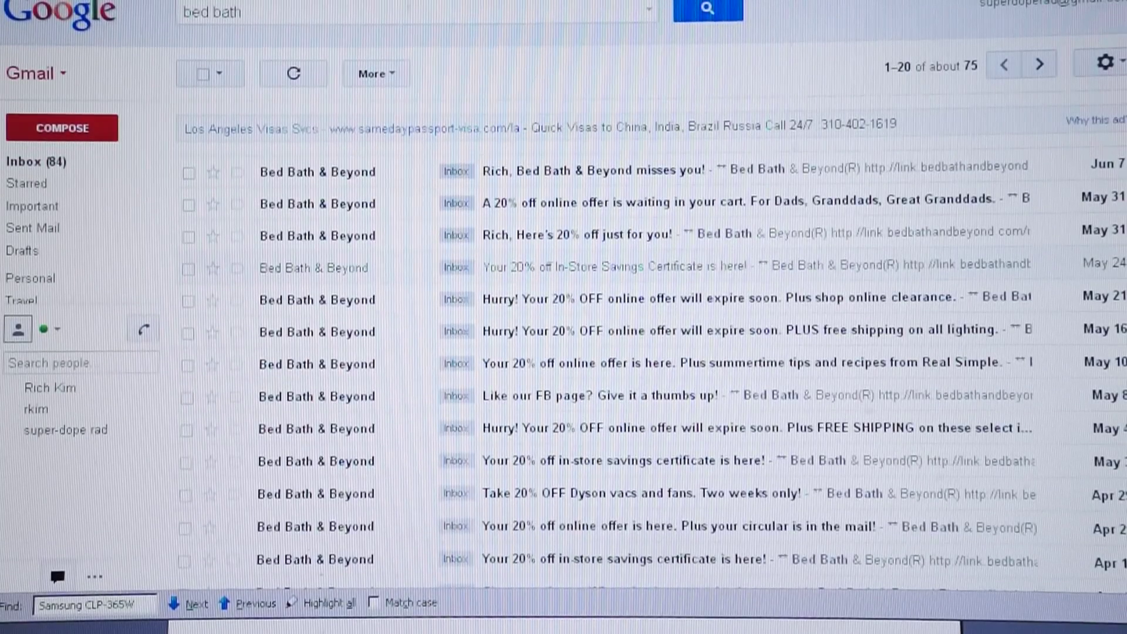
scroll(616, 353, "down", 5)
scroll(616, 352, "down", 5)
scroll(617, 352, "up", 5)
scroll(617, 352, "up", 5)
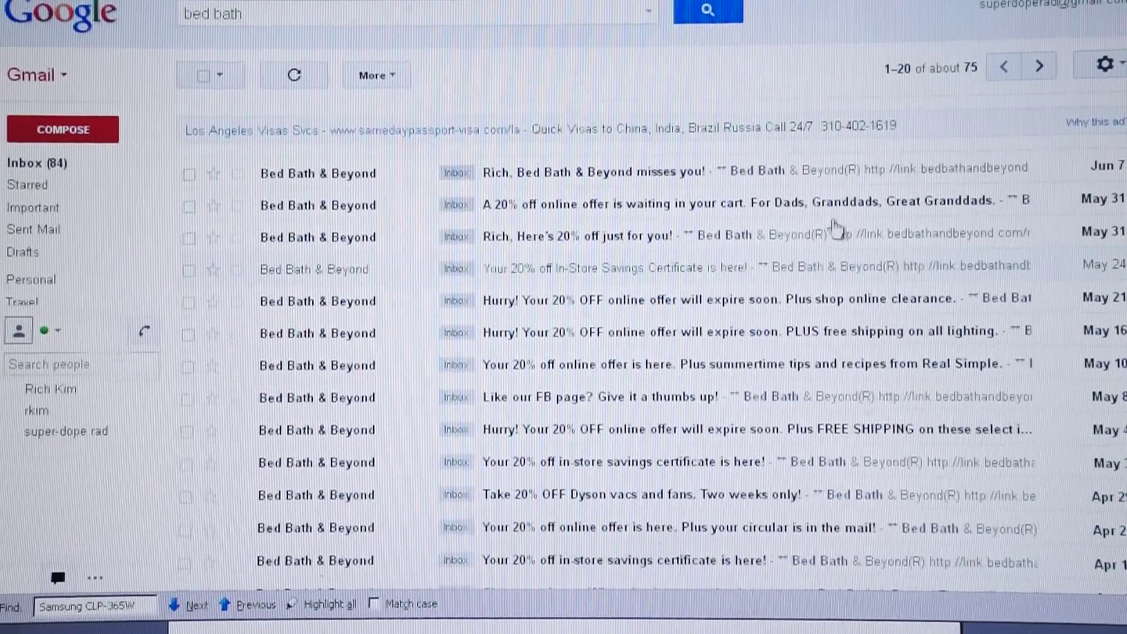
- Select all of the roughly 75 'bed bath' conversations, including those beyond the first page
left_click(222, 81)
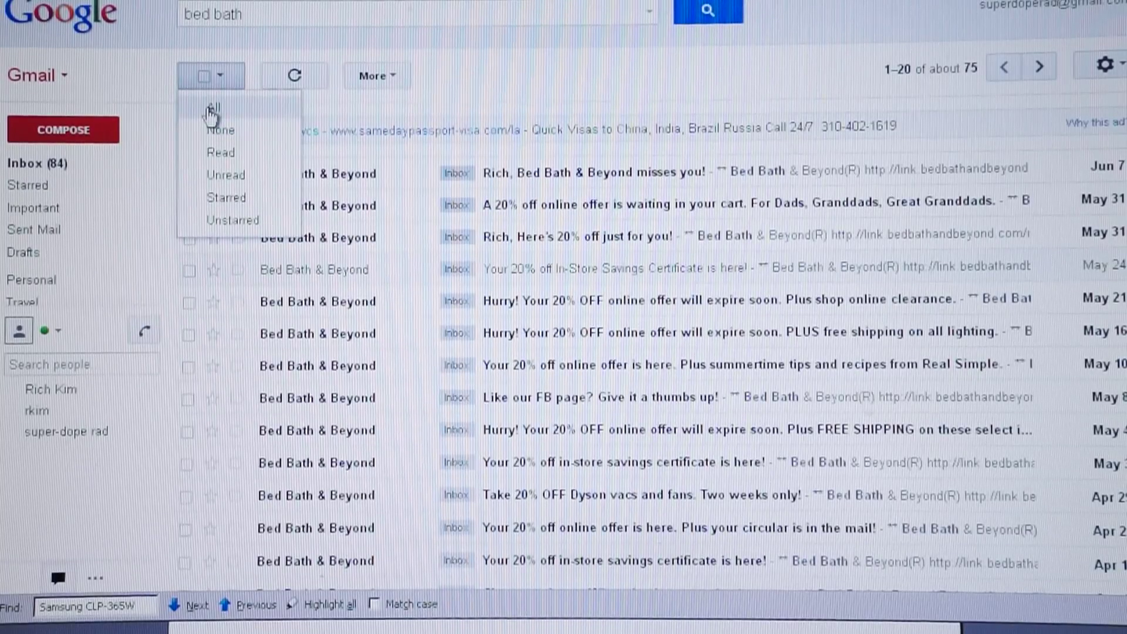
left_click(224, 81)
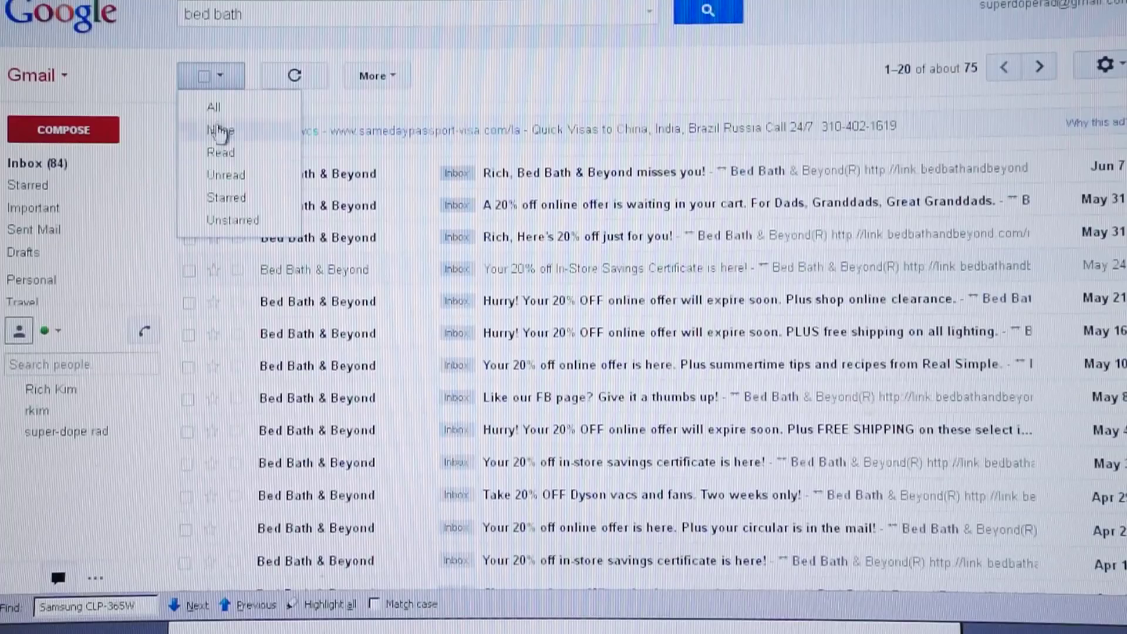
left_click(214, 107)
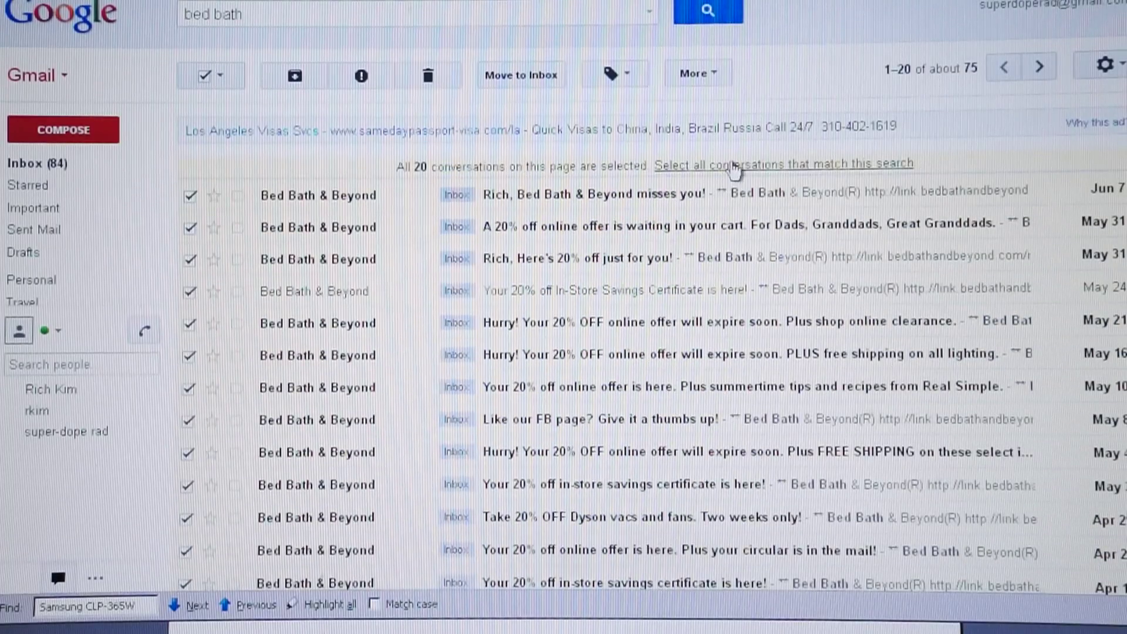
left_click(768, 166)
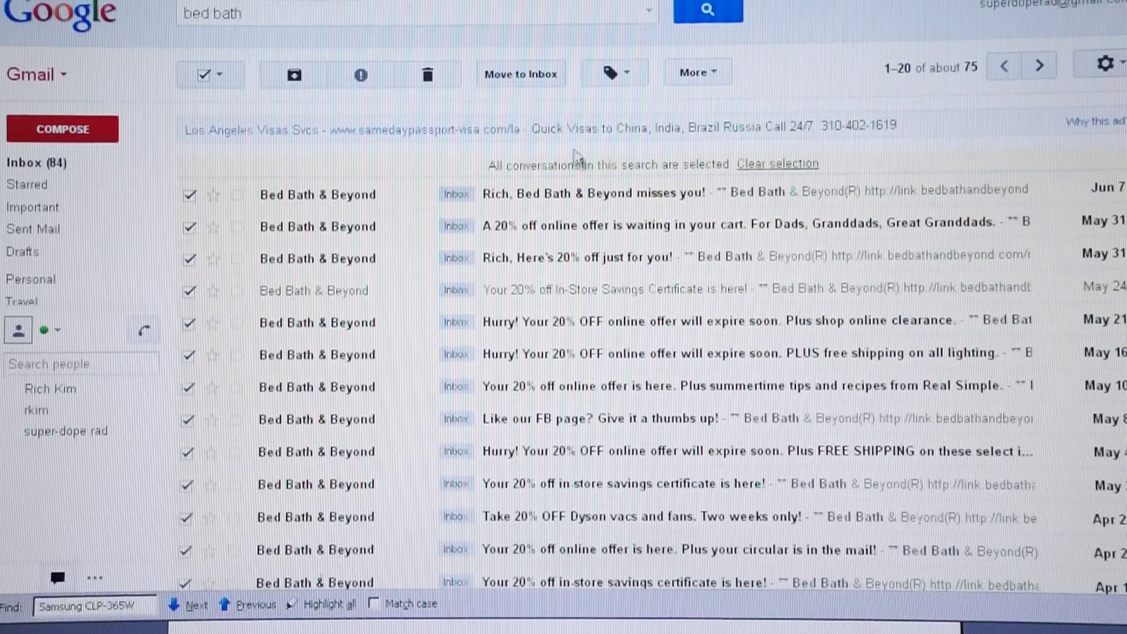
- Switch from the bed bath results to the Inbox and select its 50 first-page conversations
left_click(220, 76)
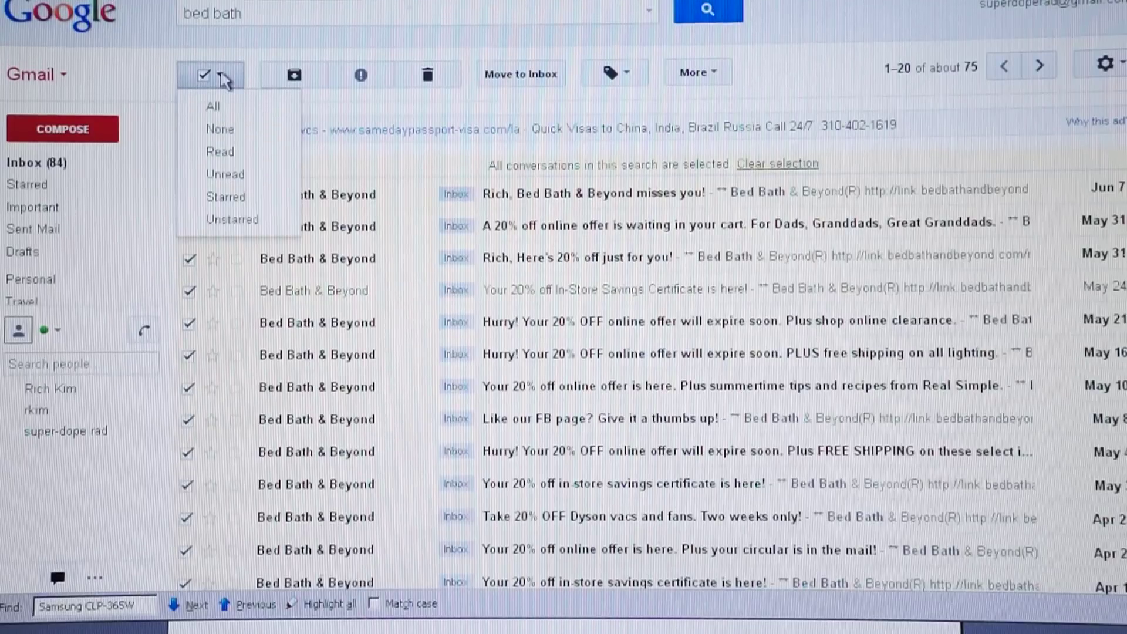
left_click(212, 100)
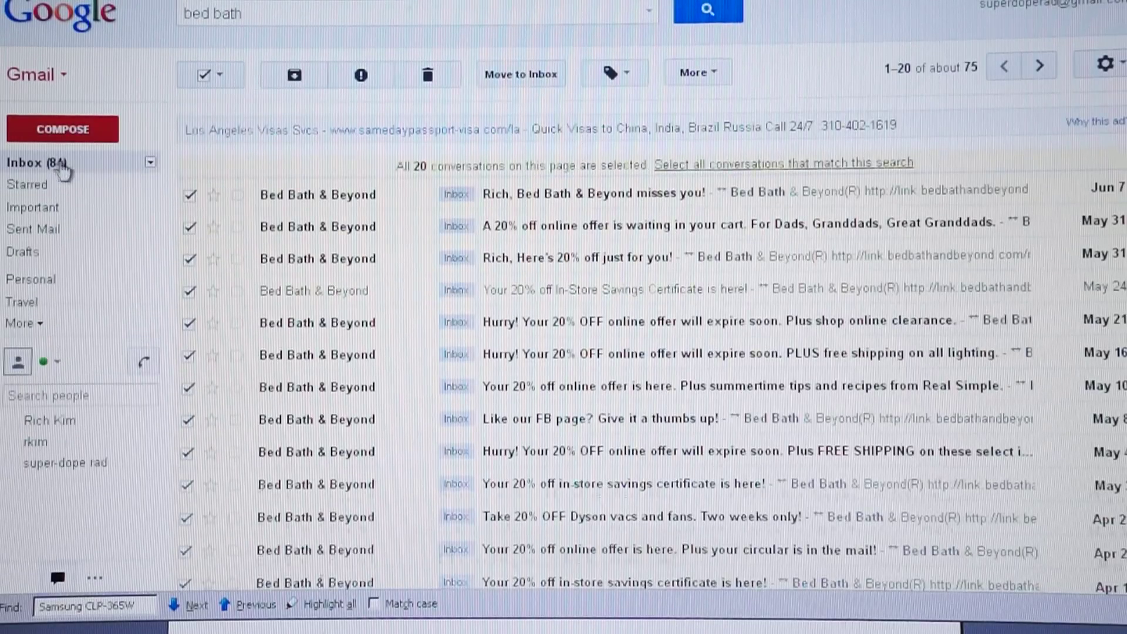
left_click(36, 162)
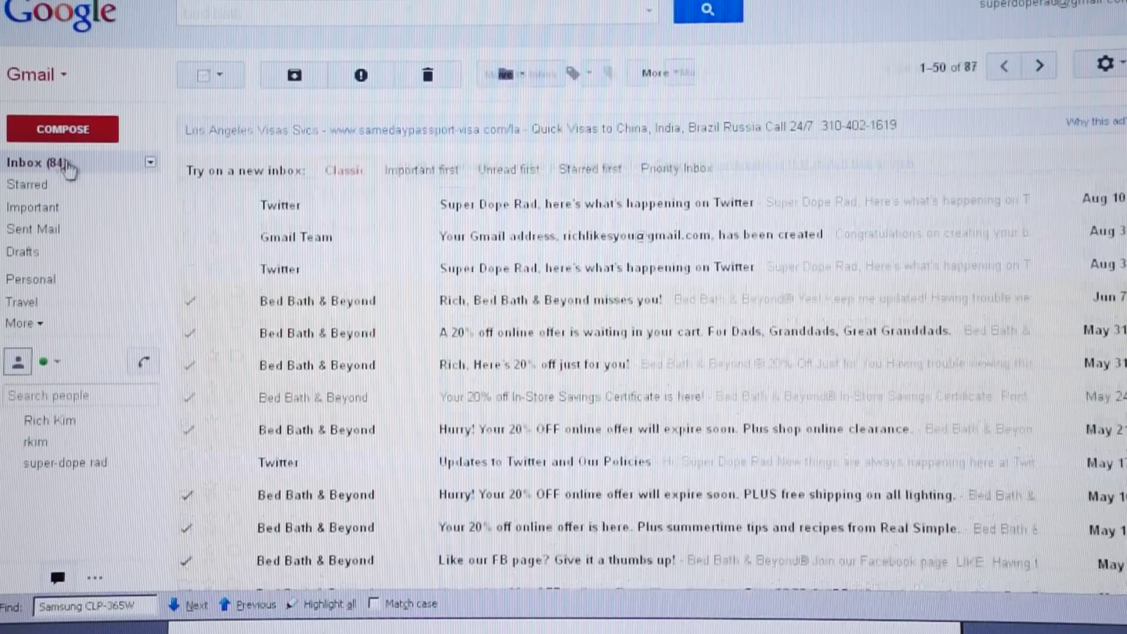
left_click(218, 74)
left_click(211, 100)
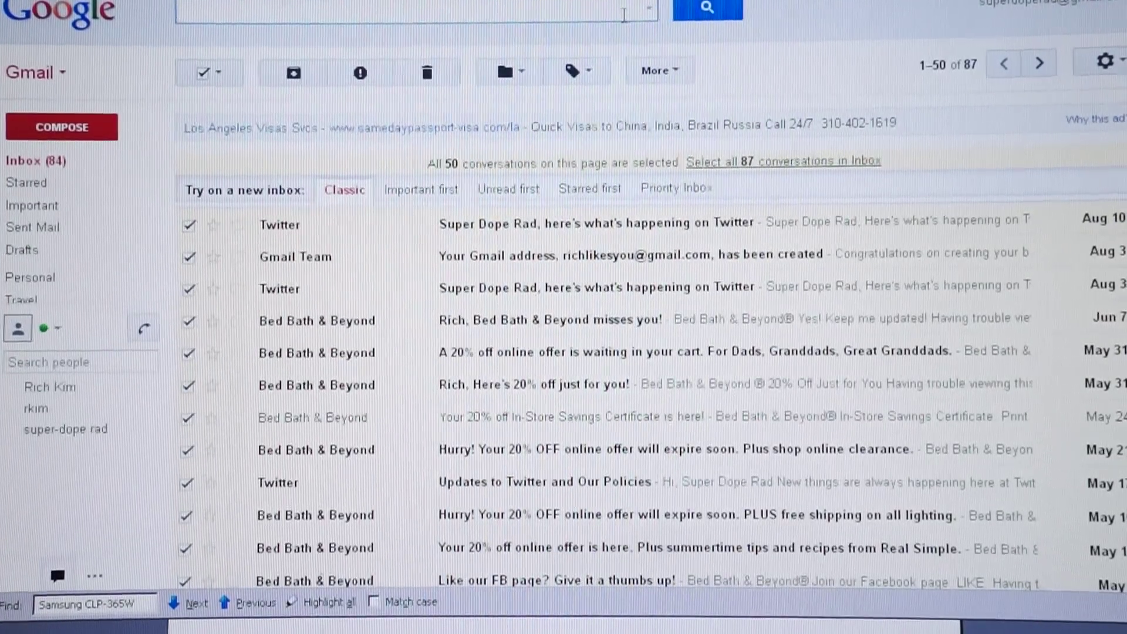
type("com")
- Search for 'com' and select all of its roughly 98 matching conversations
key("Return")
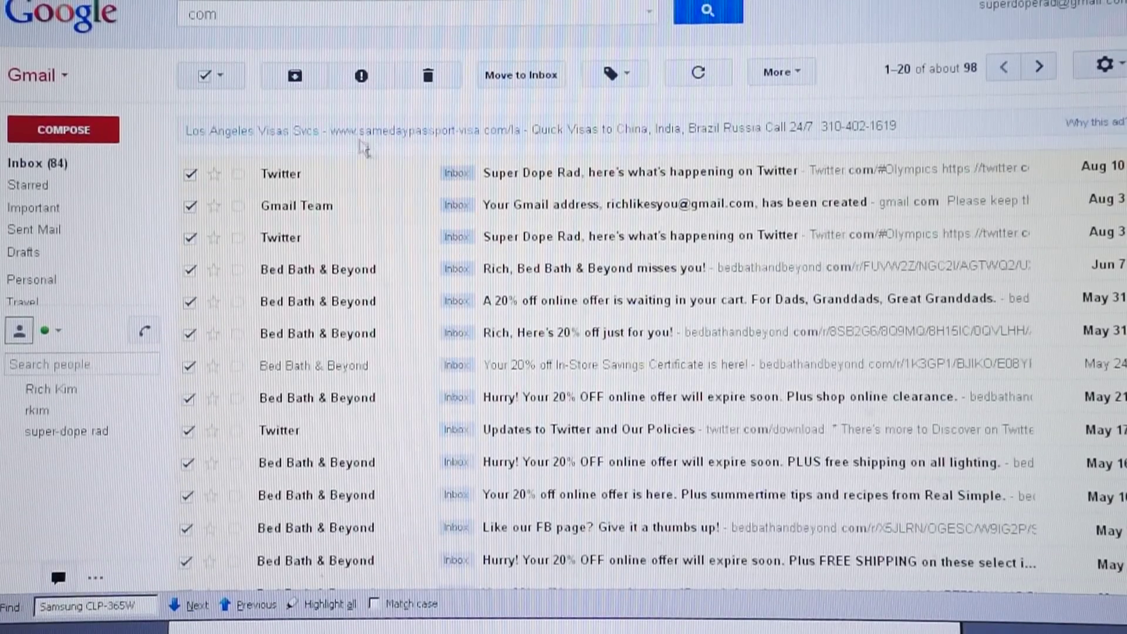
left_click(219, 75)
left_click(211, 104)
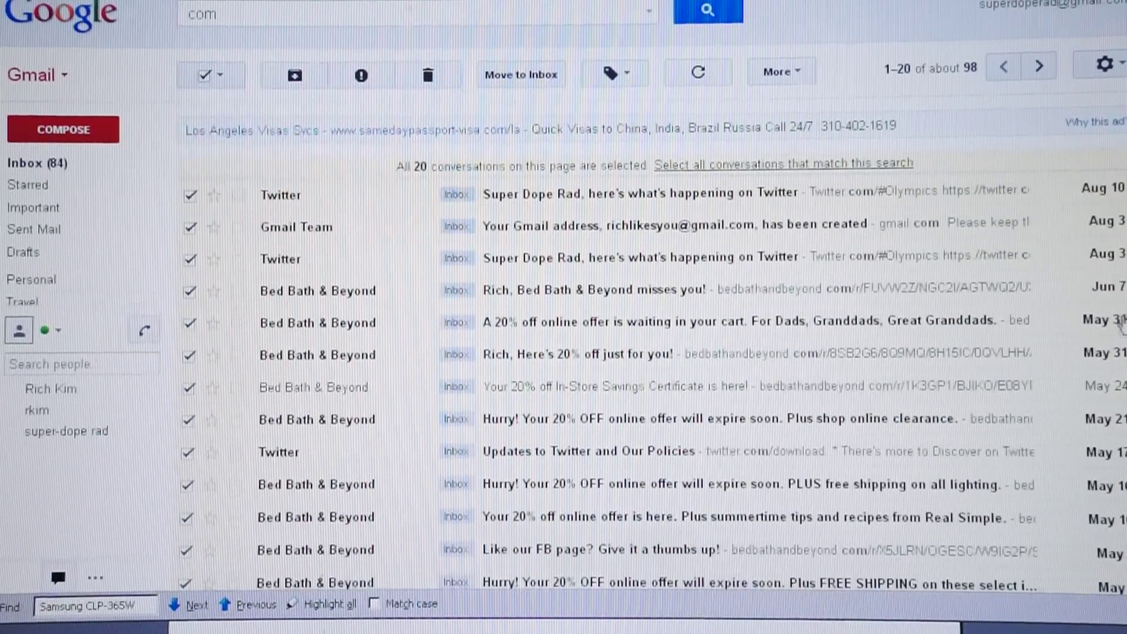
left_click(220, 76)
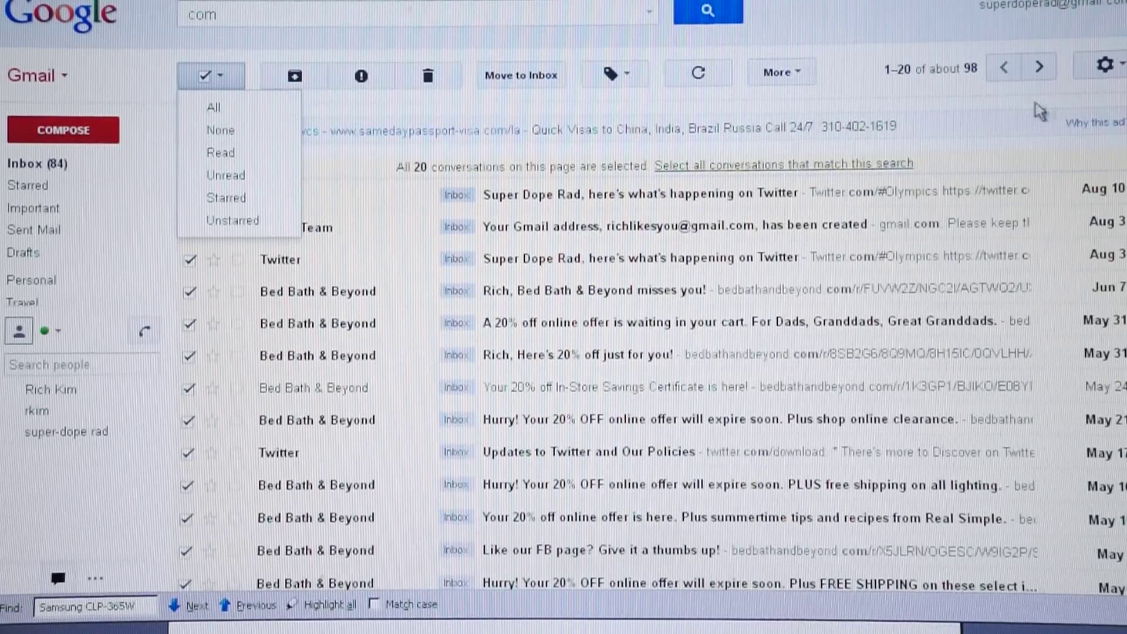
left_click(859, 166)
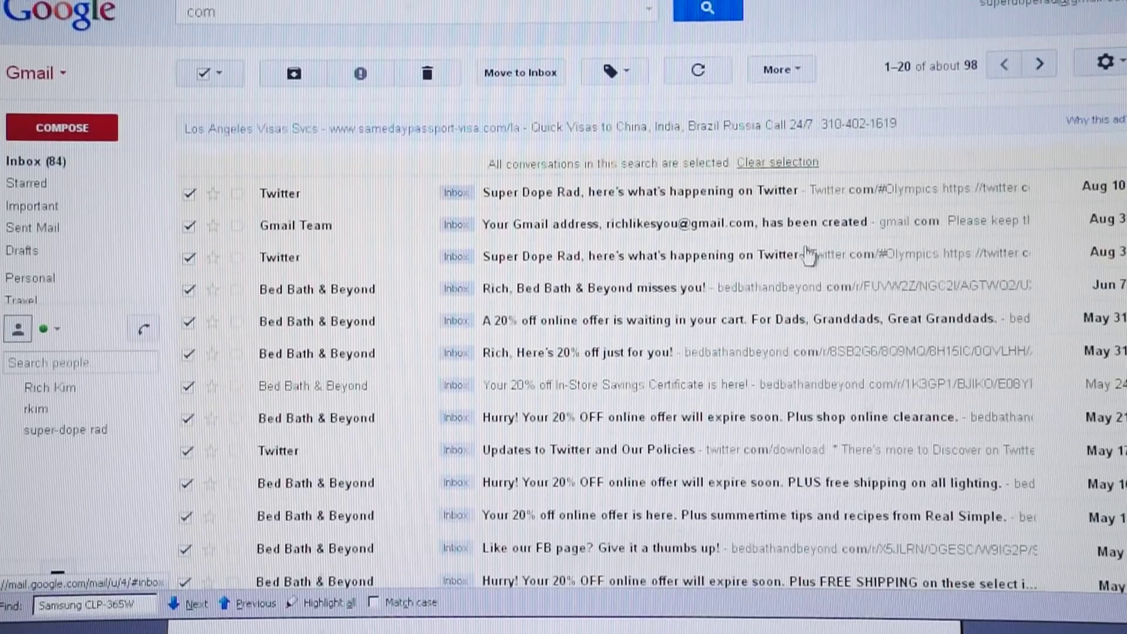
scroll(993, 240, "down", 2)
scroll(563, 352, "down", 3)
scroll(564, 352, "up", 5)
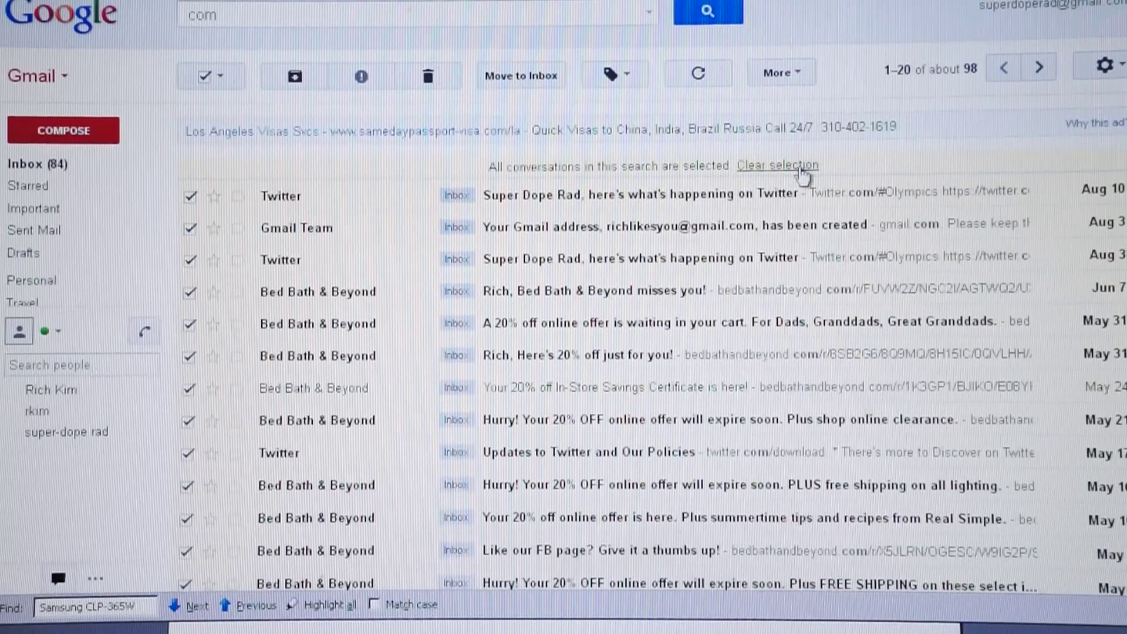
- Move all selected 'com' conversations to Trash, emptying the search results
left_click(428, 78)
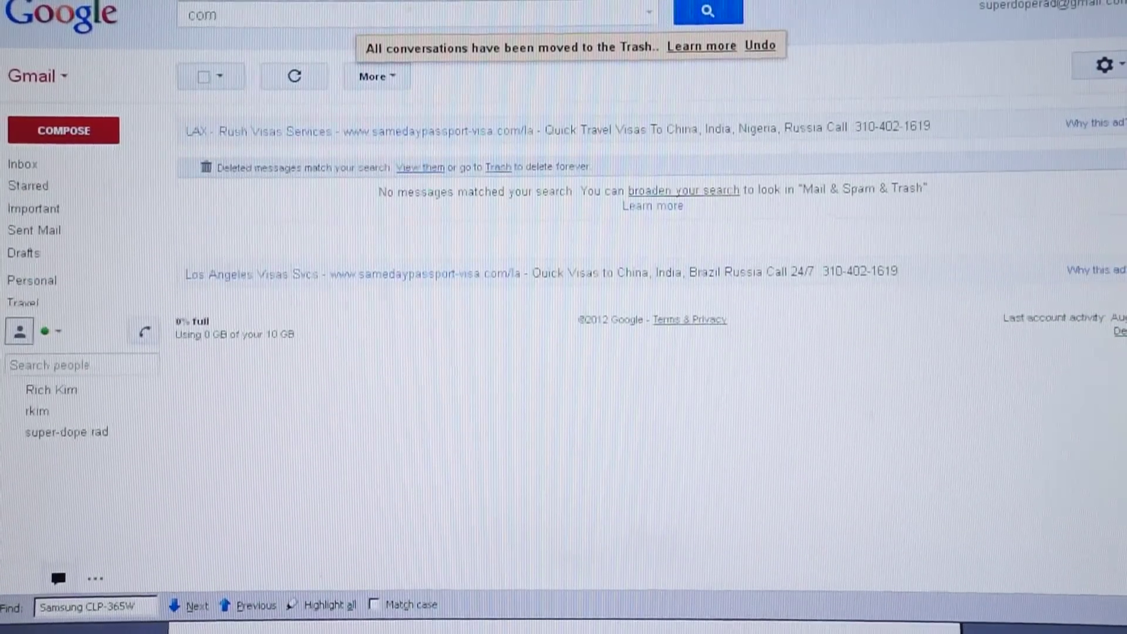
scroll(616, 353, "down", 1)
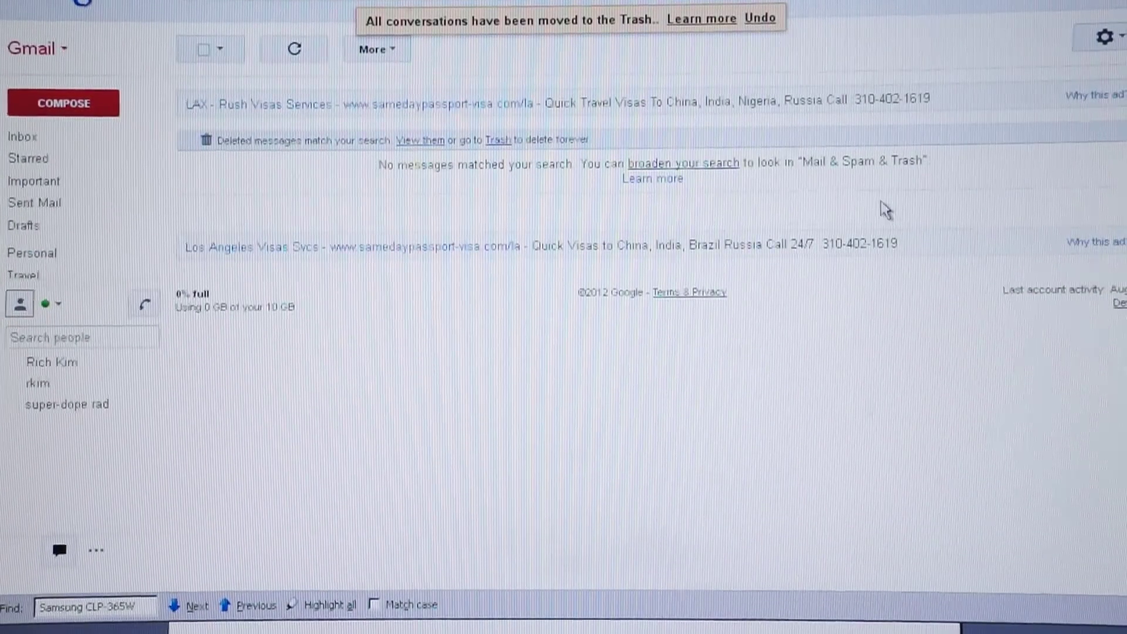